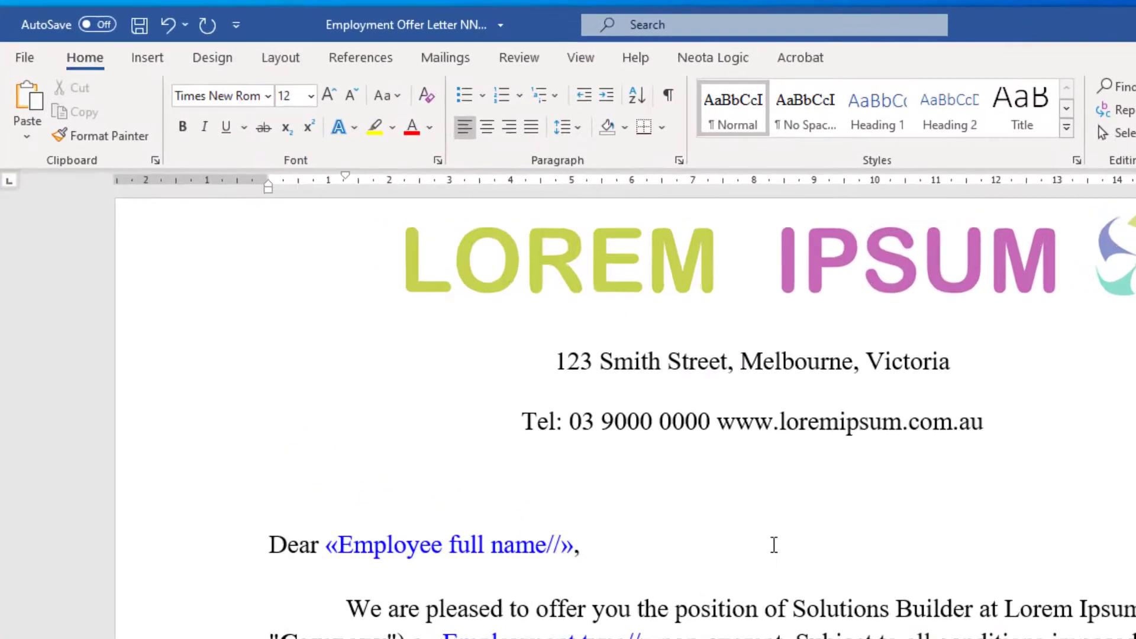
Show the Neota Logic tools and scroll through the template's name, employment type, date and rate fields.
click(757, 76)
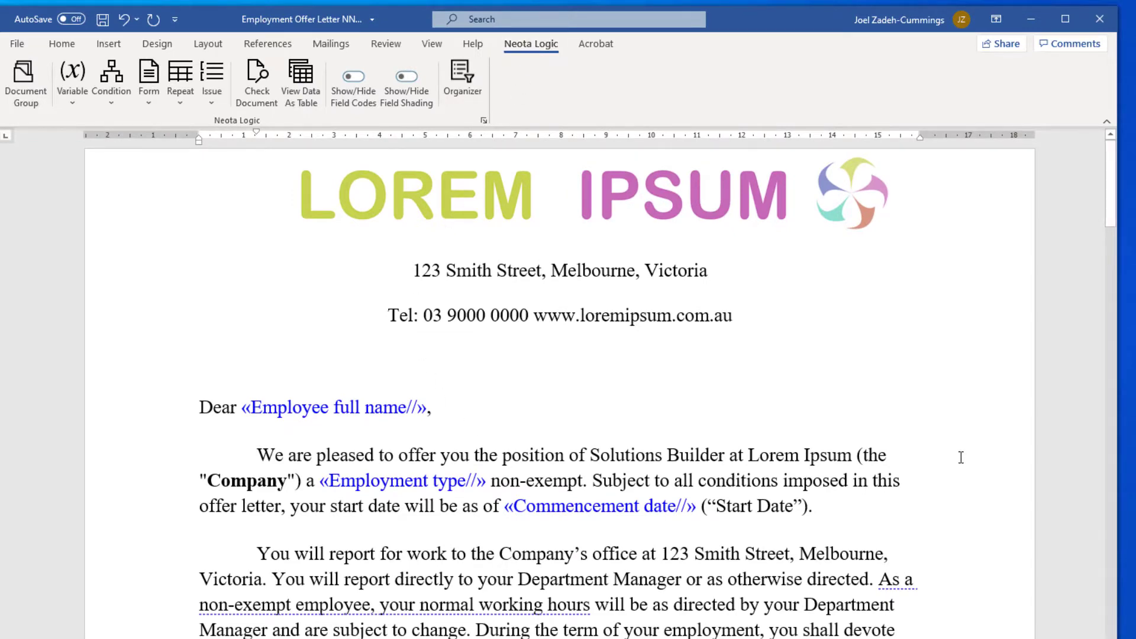
scroll(960, 457, down, 3)
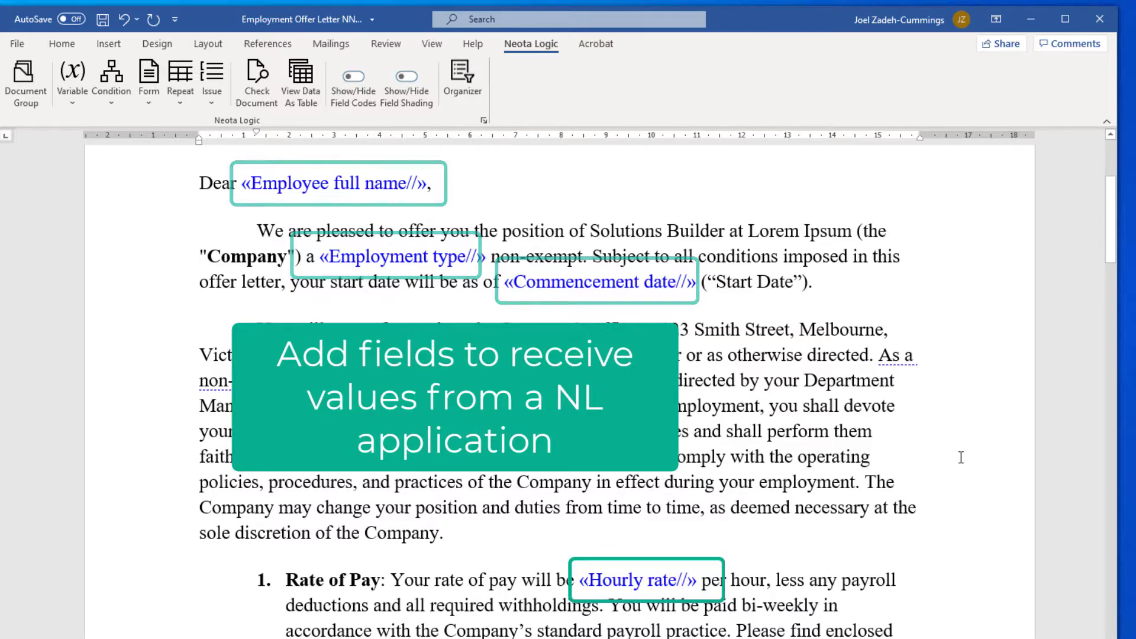
drag(1112, 248, 1112, 410)
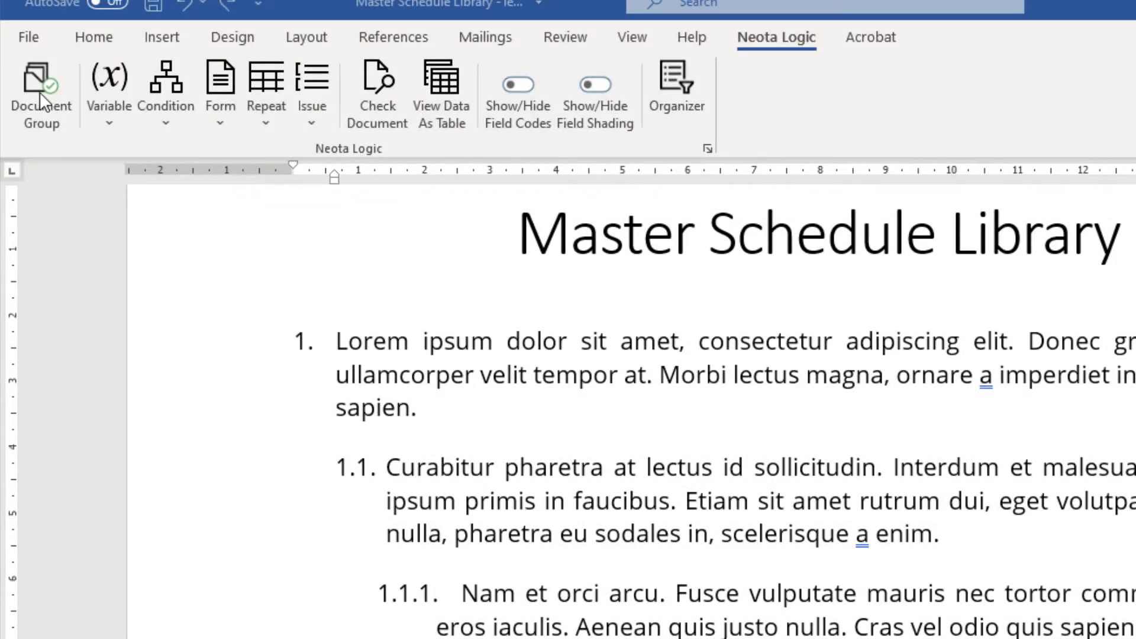
Open the Master Schedule Library's Document Group settings.
click(41, 101)
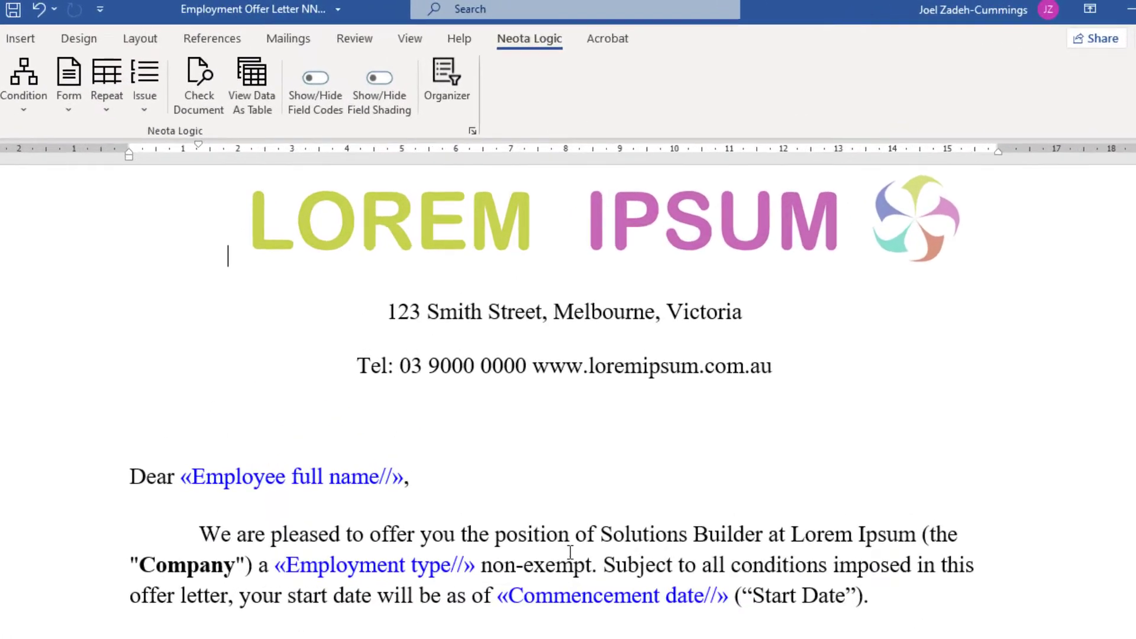
Open the Organizer, expand Top Issue, Variables, Forms and Conditions, and view the New options.
click(418, 97)
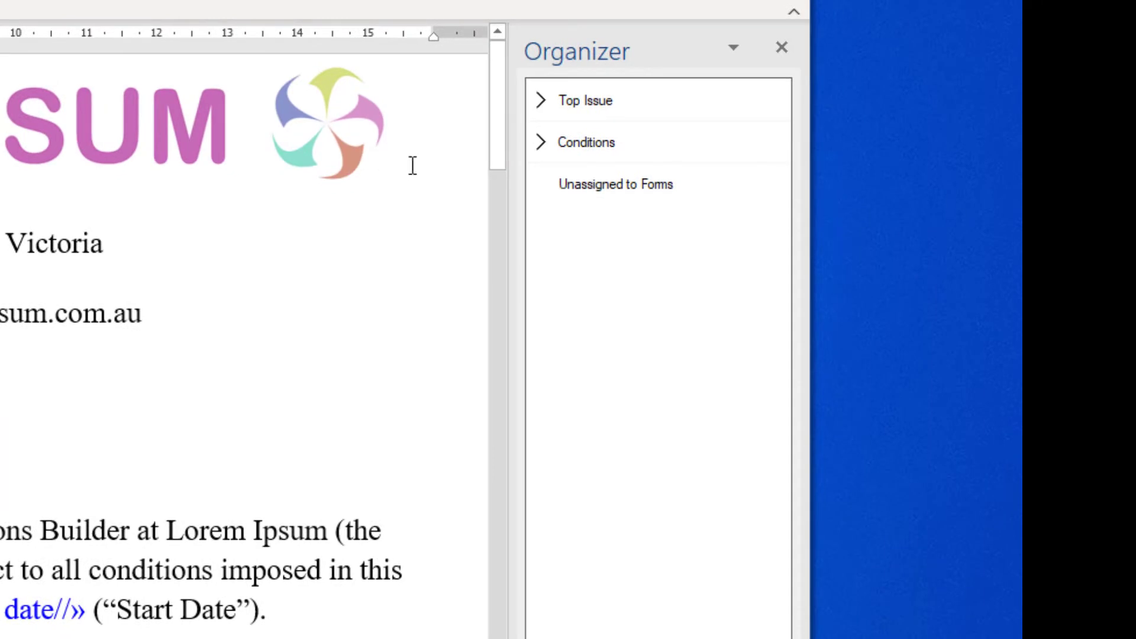
click(539, 103)
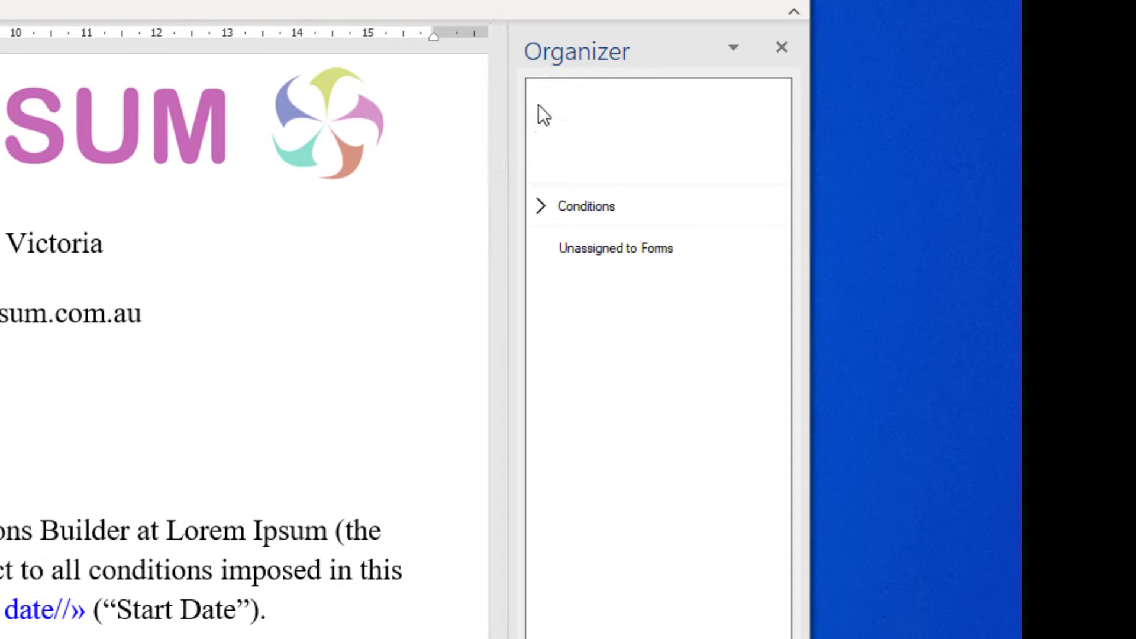
click(566, 147)
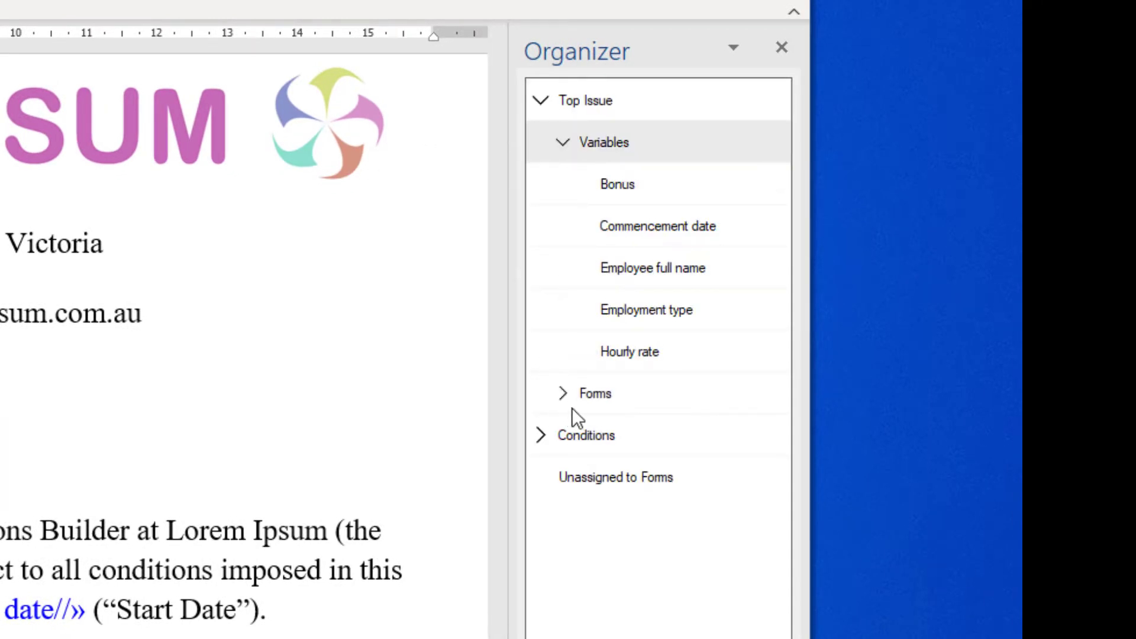
click(572, 407)
click(545, 483)
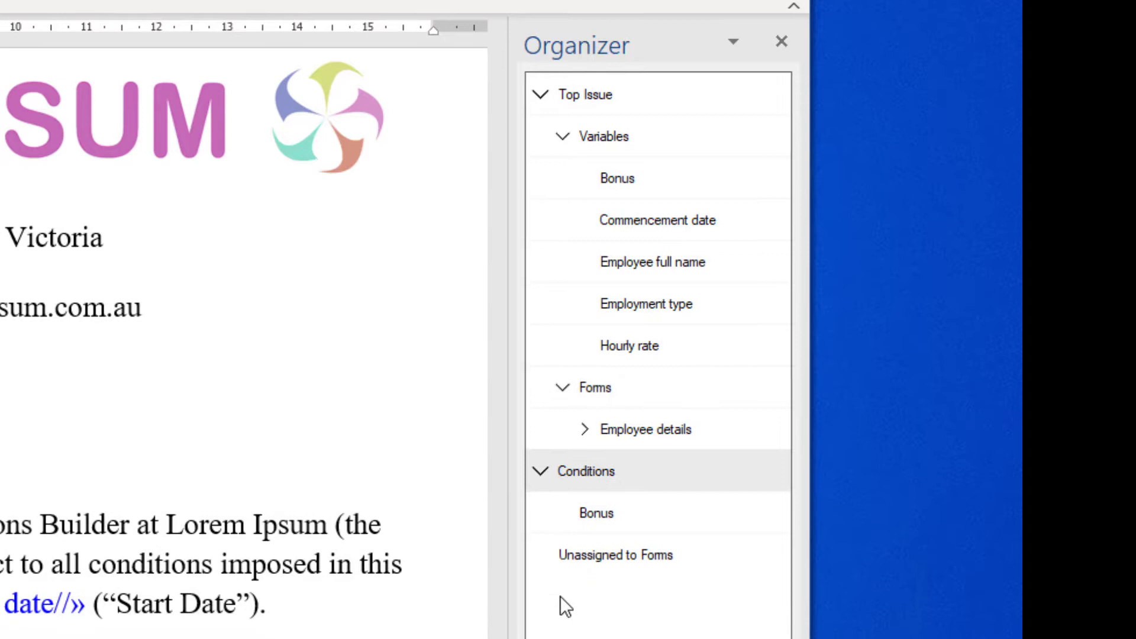
click(540, 548)
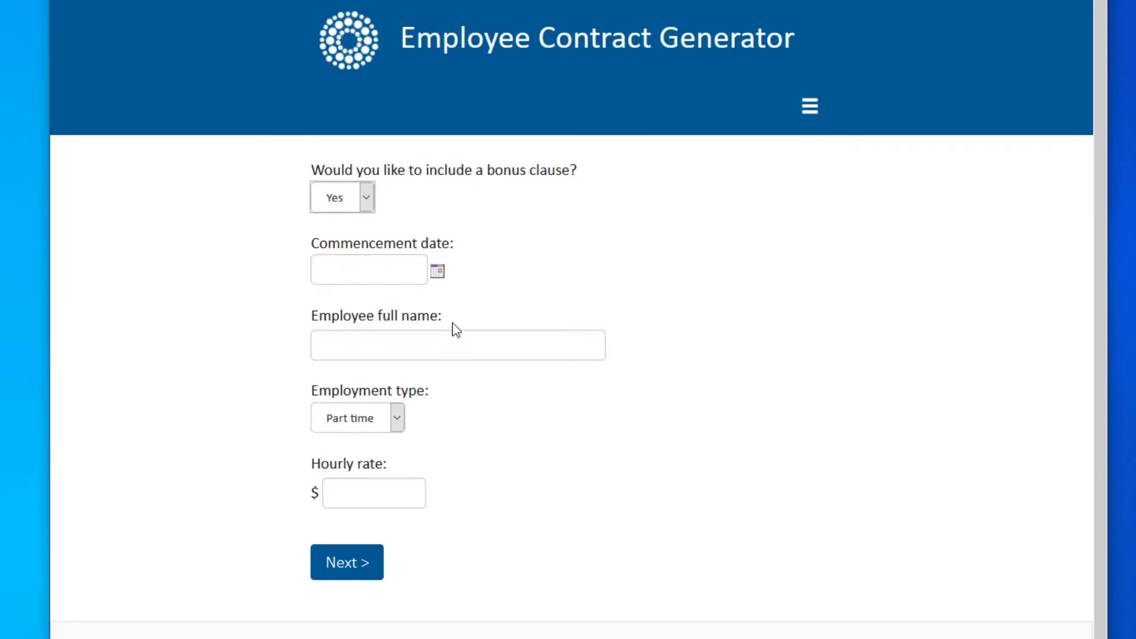
Fill in the generator with a 26 Feb 2021 start, Full time and $36 hourly, then submit.
key(Tab)
click(503, 460)
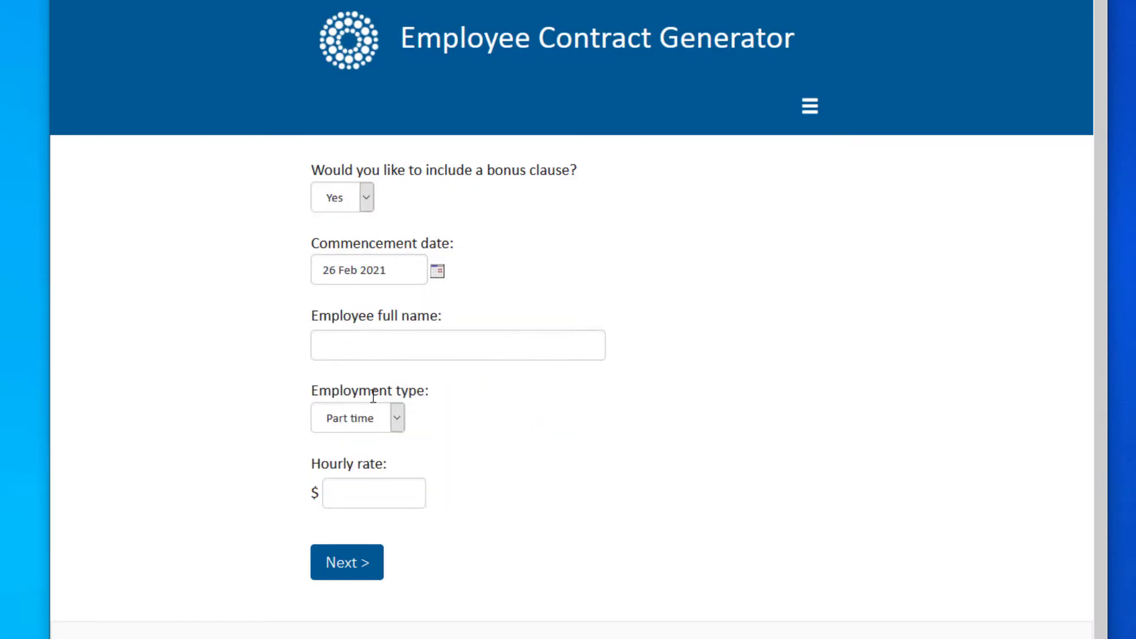
click(379, 342)
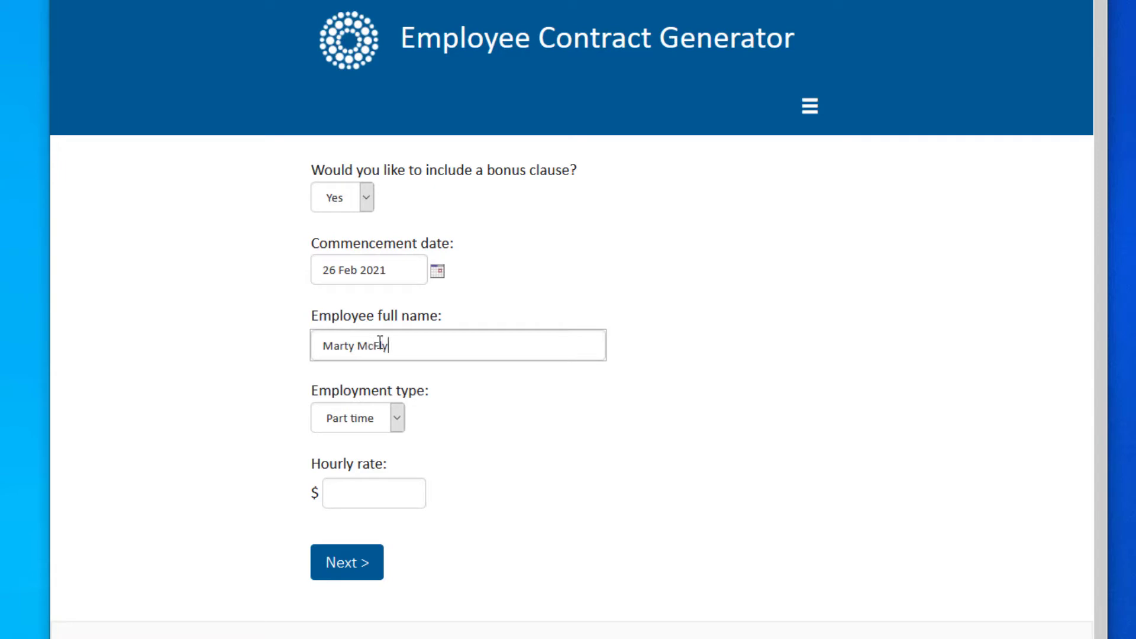
click(371, 418)
click(346, 464)
click(349, 495)
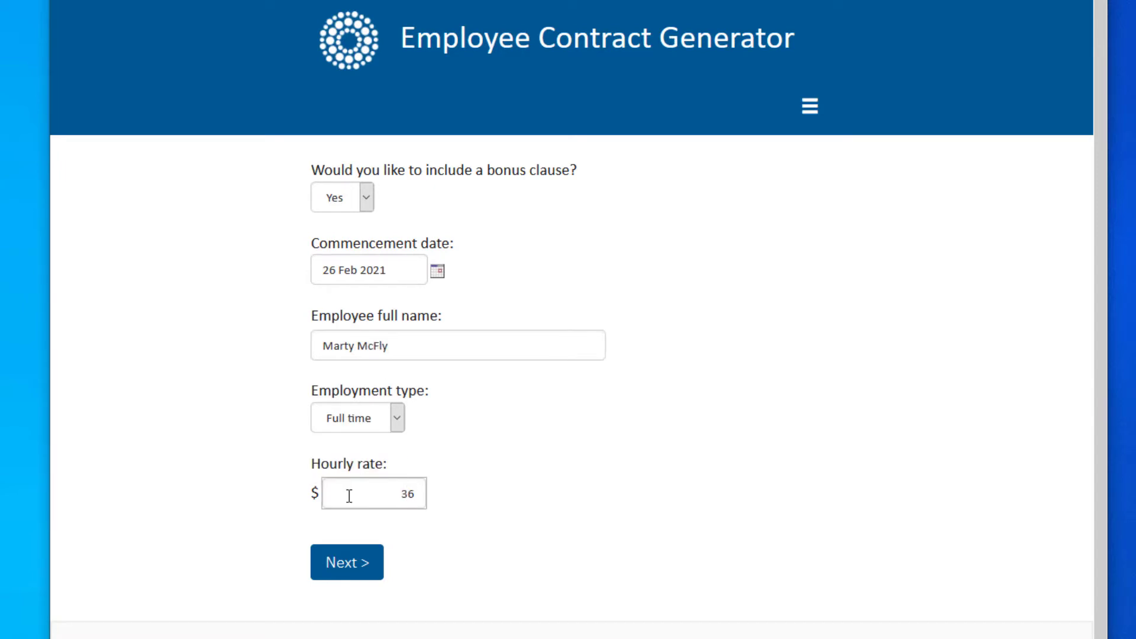
click(343, 572)
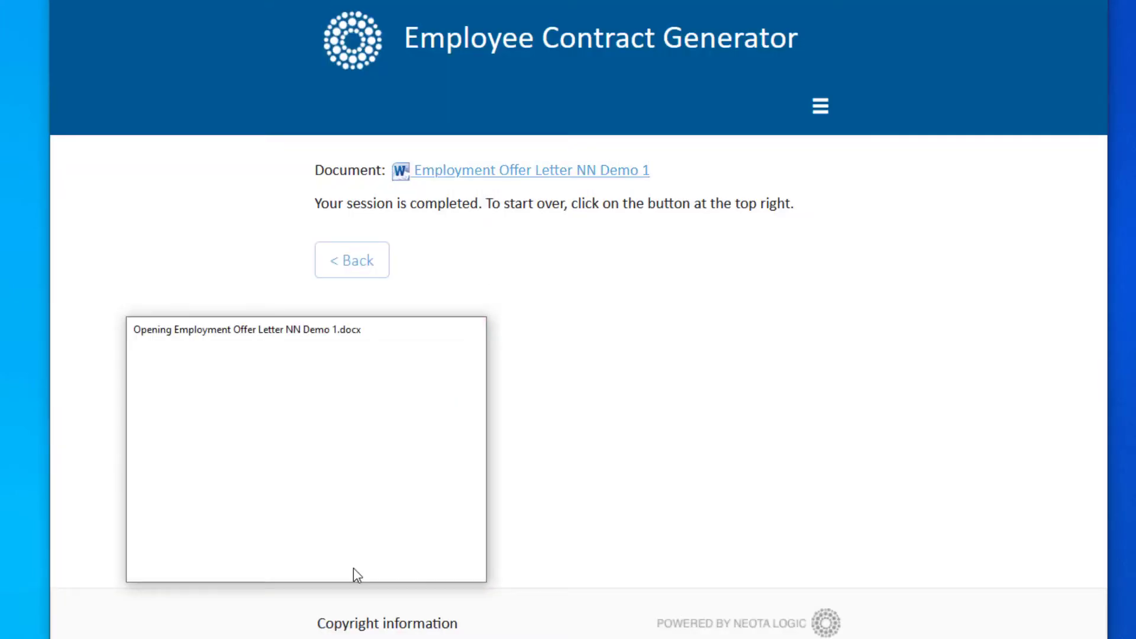
Scroll through the generated letter to check the name, Full time, 26 Feb 2021 and $36.00.
scroll(360, 561, down, 5)
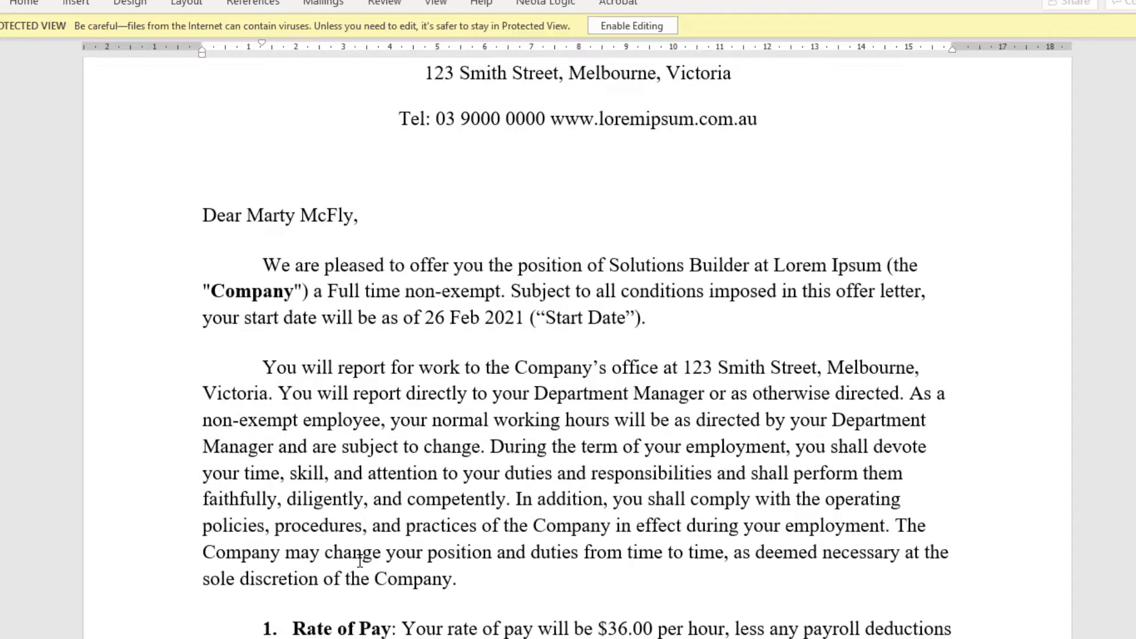
scroll(360, 561, down, 2)
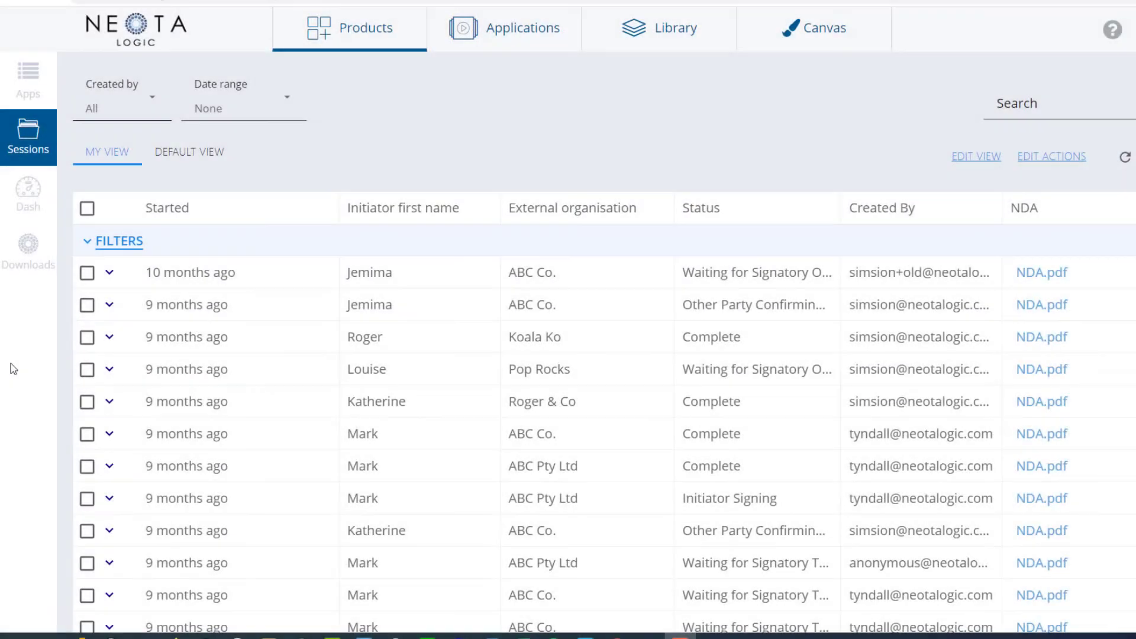
Open the NDA.pdf attached to a session on the Sessions page.
scroll(10, 363, down, 1)
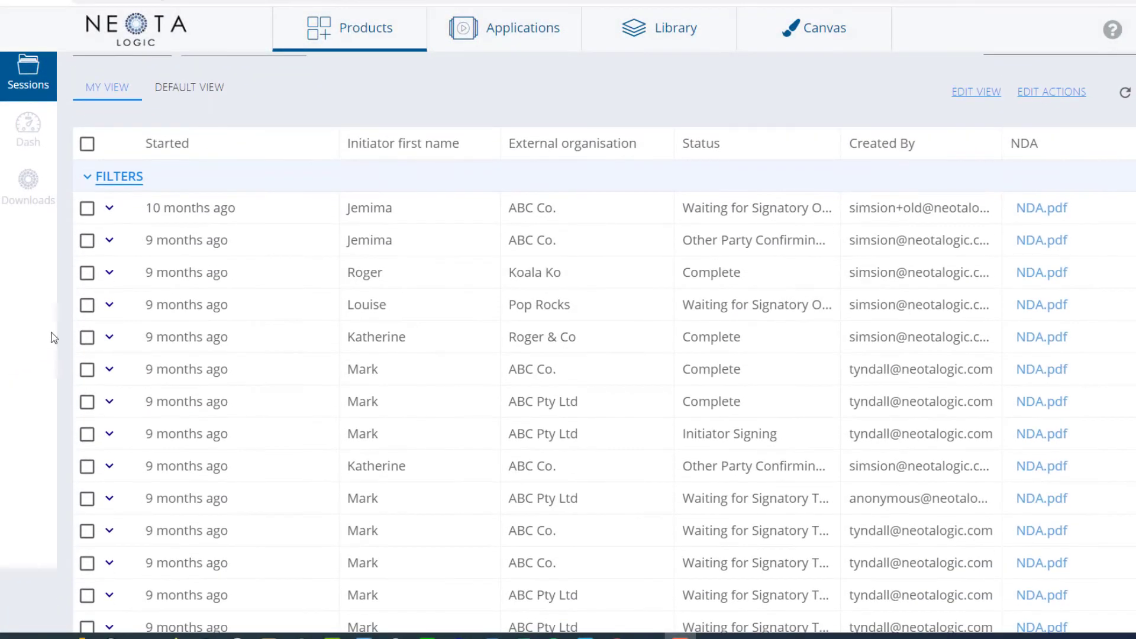
click(1041, 342)
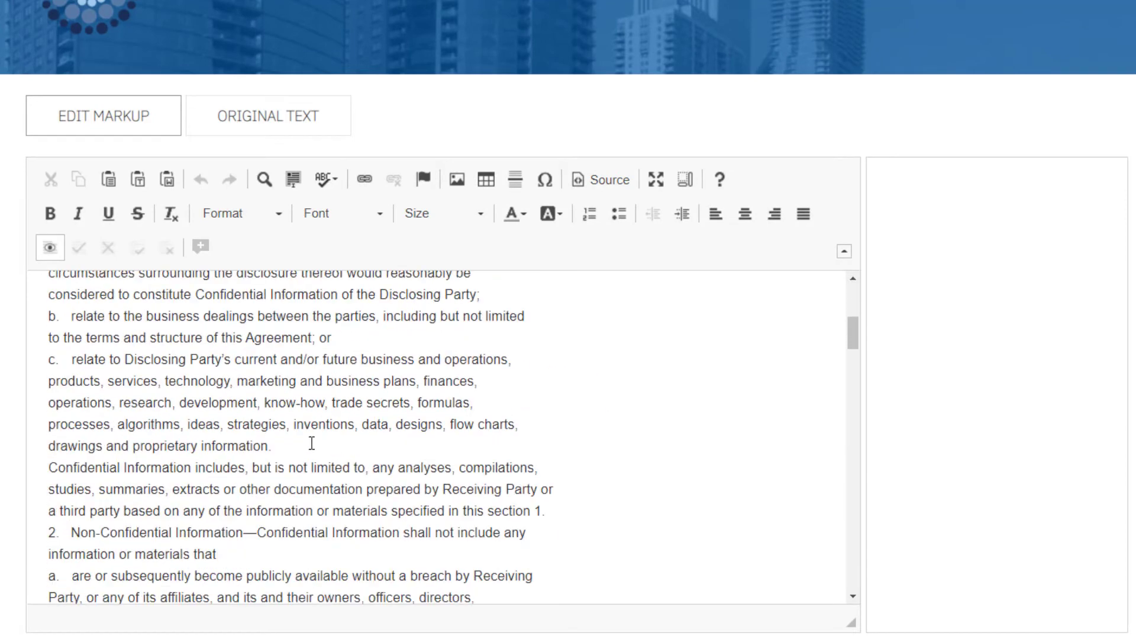
Strike 'ideas, strategies,' and 'after due inquiry,' and comment 'To confirm with senior partner.' on paragraph a.
key(Delete)
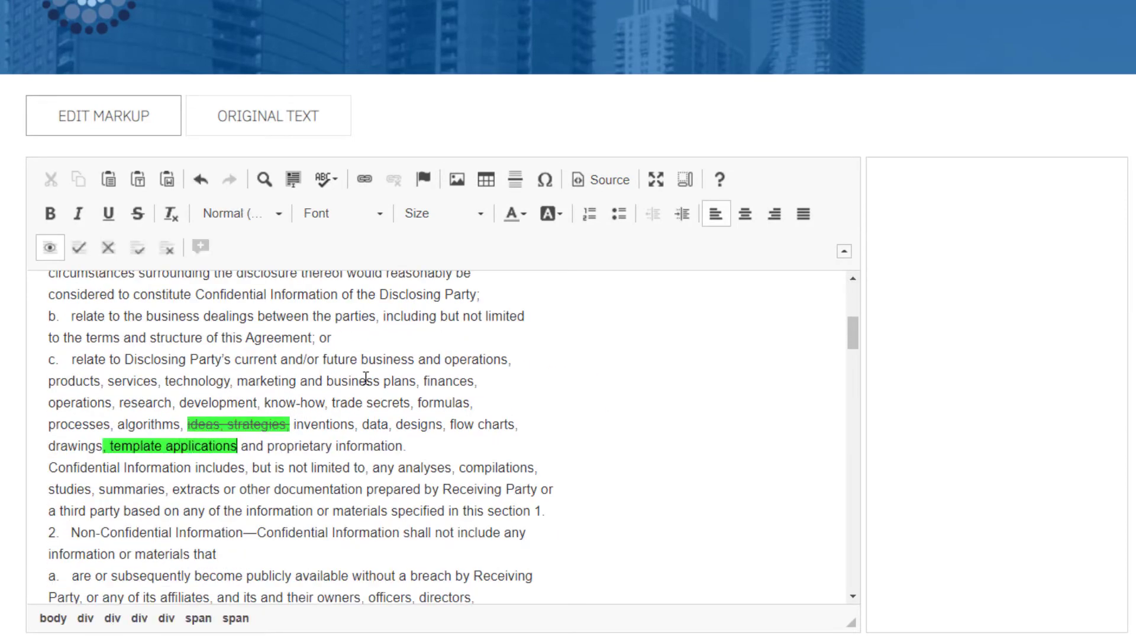
scroll(365, 379, down, 3)
drag(385, 496, 71, 410)
click(201, 247)
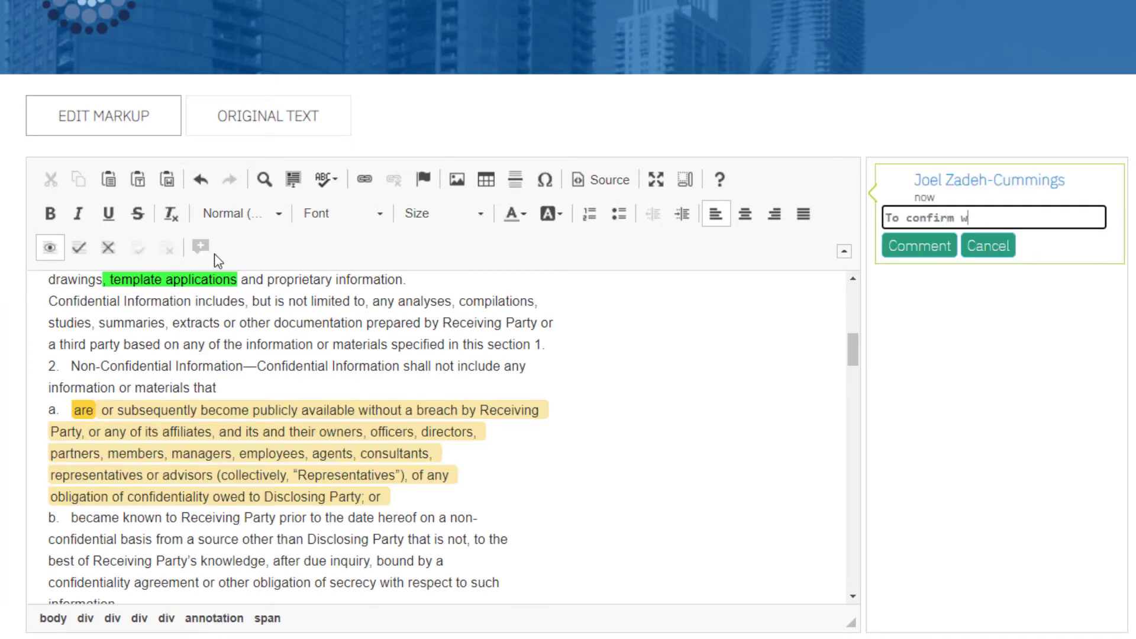
text(To confirm with senior partner.)
click(921, 271)
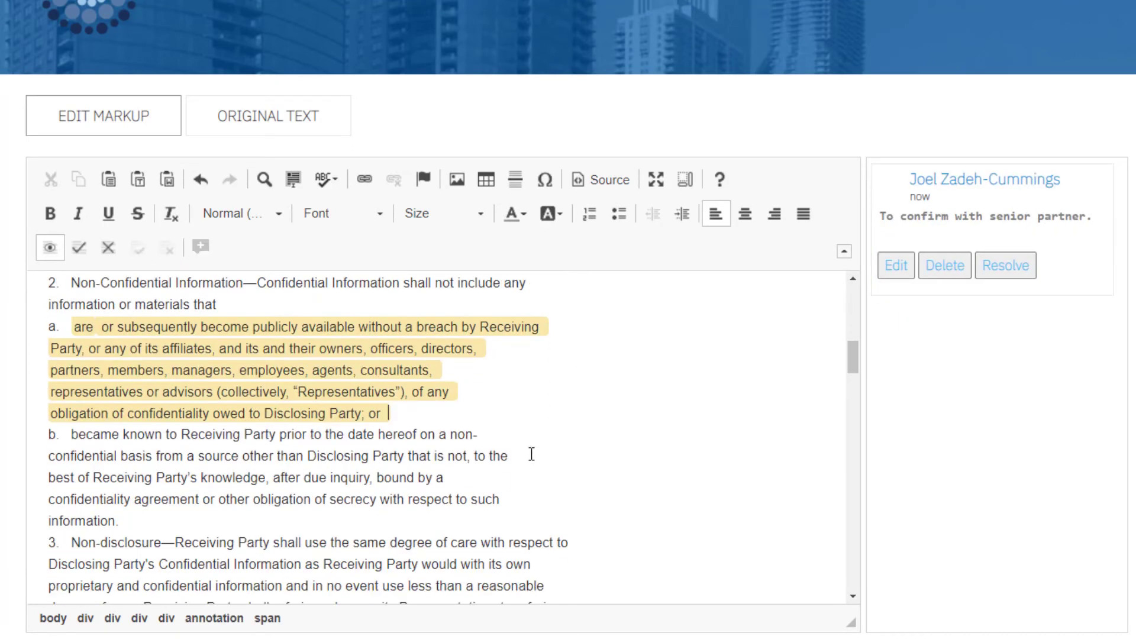
drag(318, 477, 372, 477)
key(Delete)
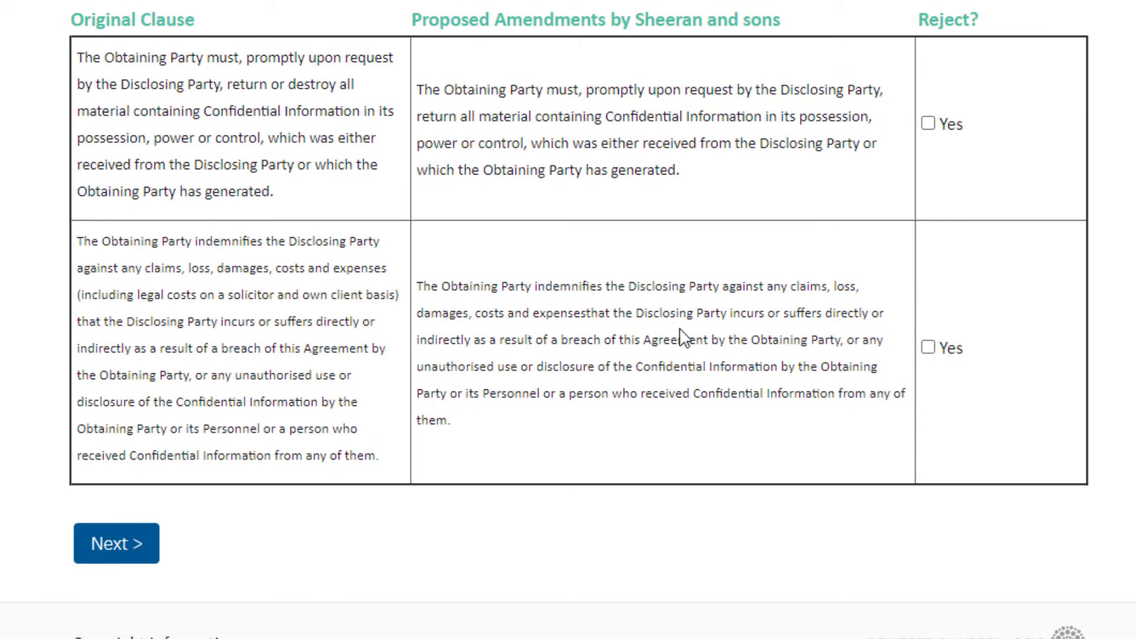
Accept all departures without rejecting any and scroll down the Preview CA page.
click(118, 550)
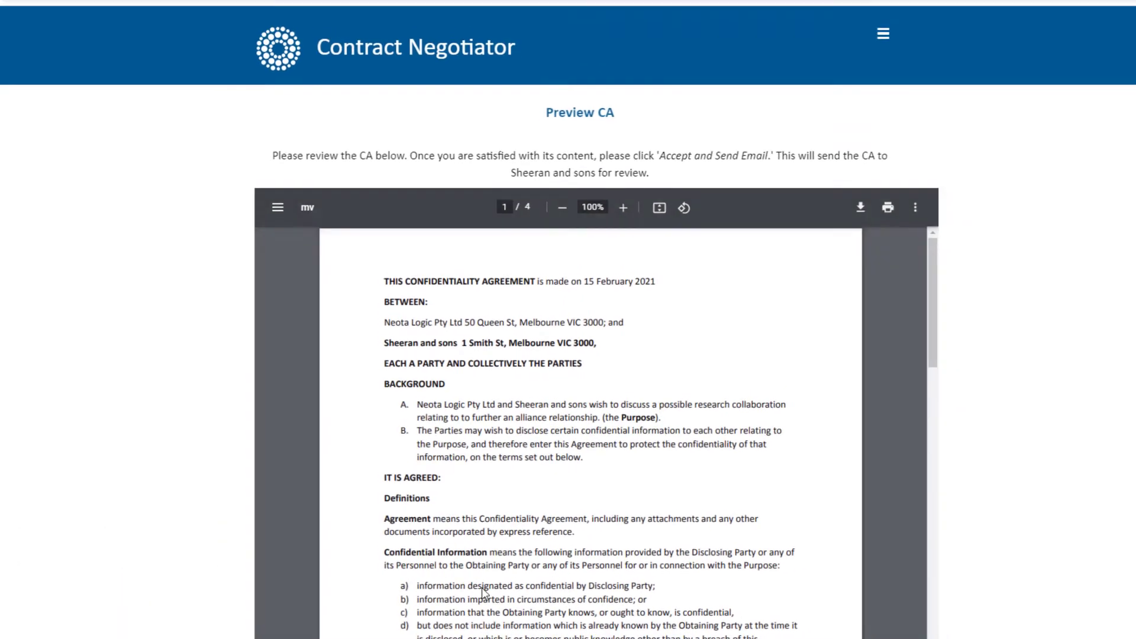
scroll(1040, 329, down, 3)
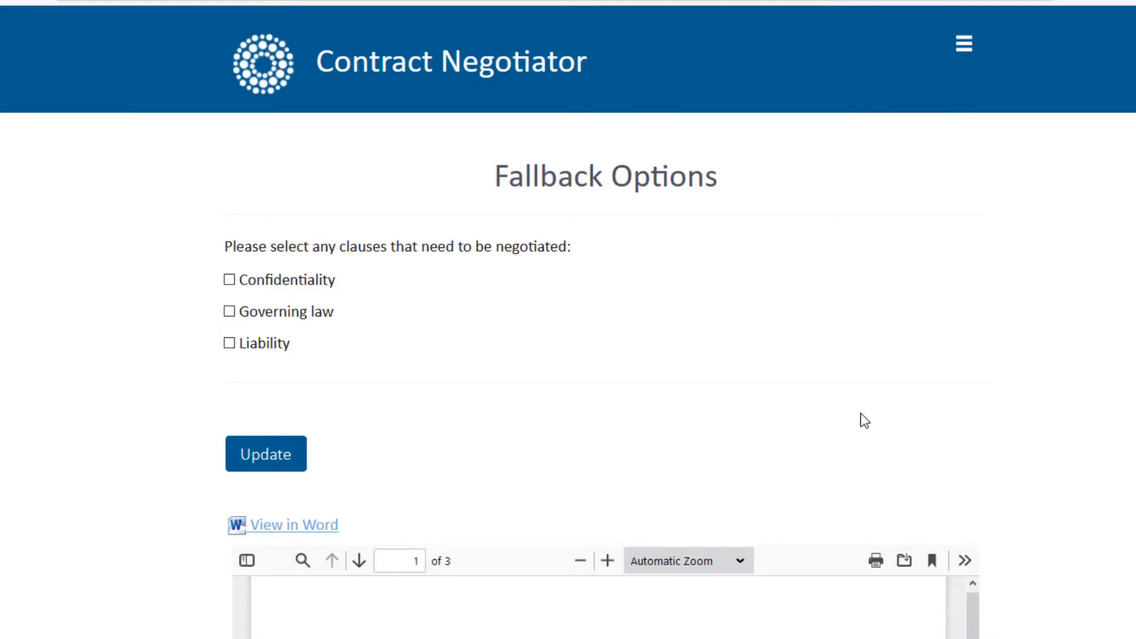
Apply the 'Extra coverage for acquisitions and mergers' fallback to Confidentiality and confirm the changes.
click(306, 288)
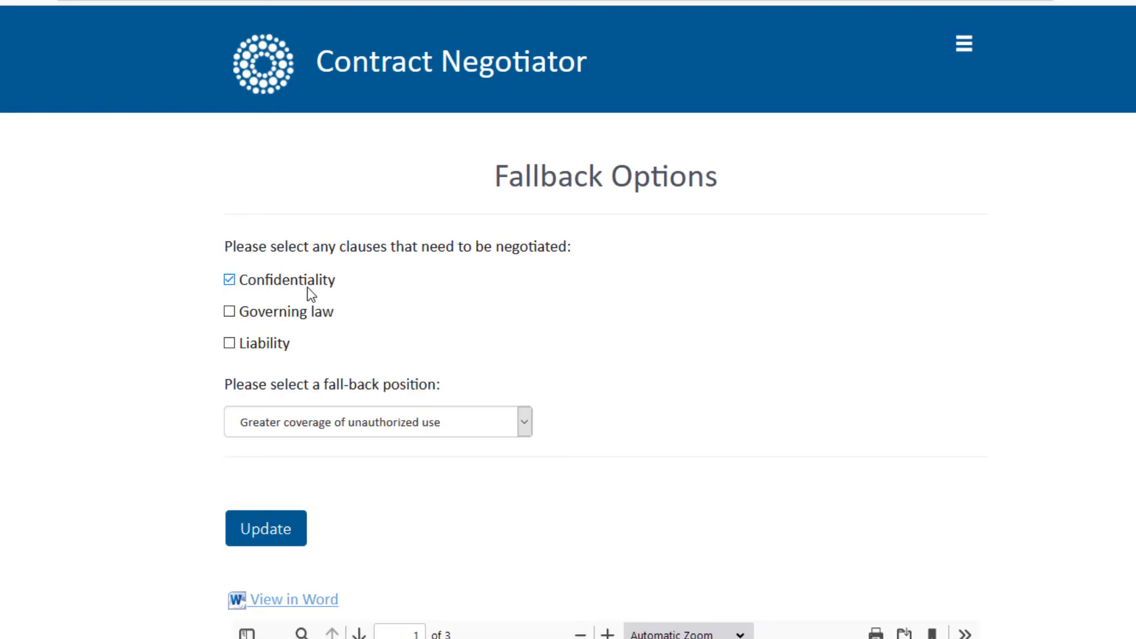
click(524, 422)
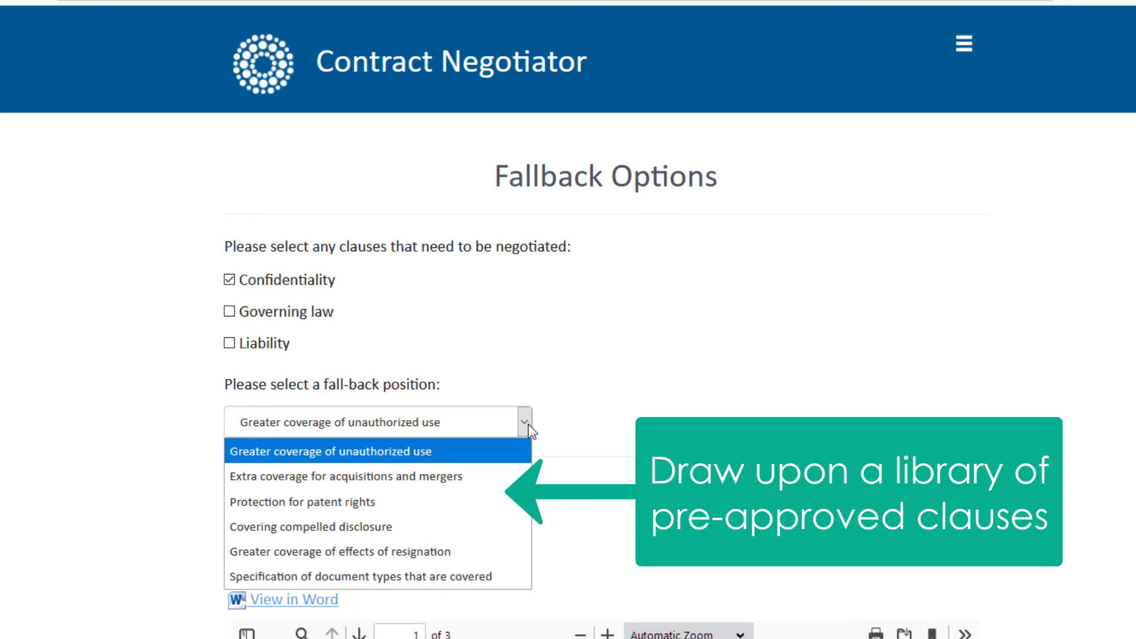
click(342, 478)
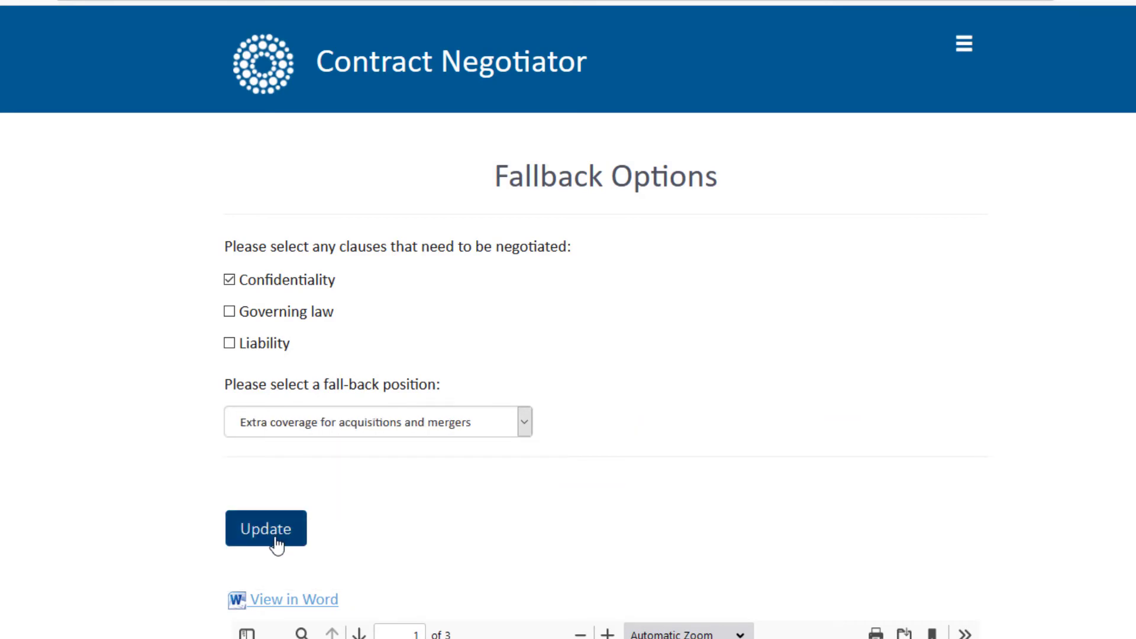
click(276, 543)
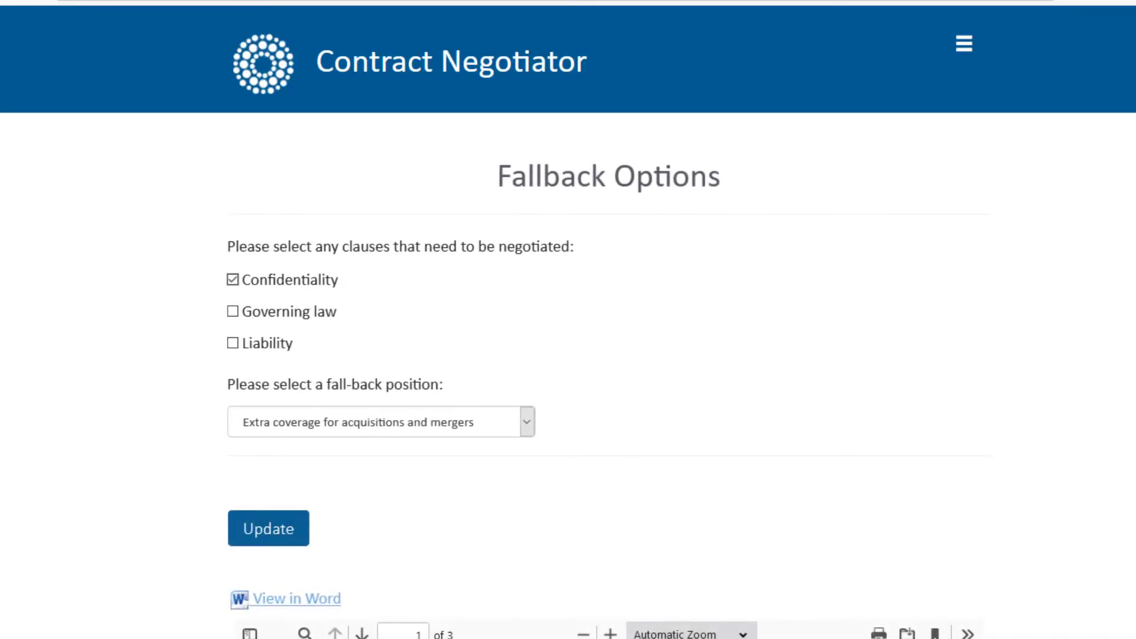
scroll(1017, 149, down, 12)
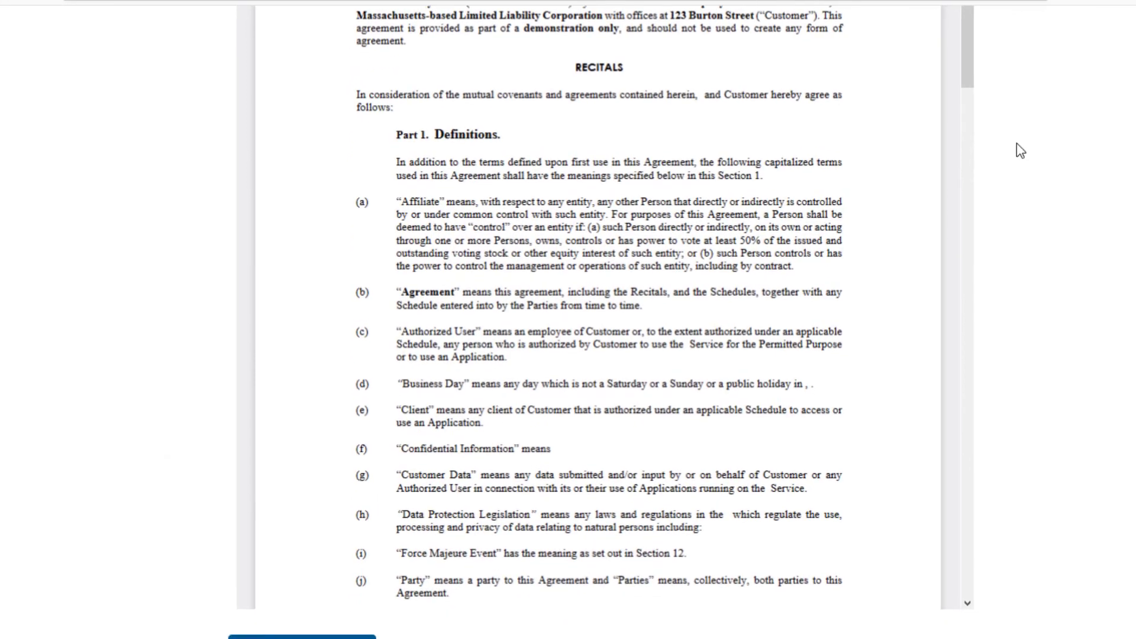
drag(961, 85, 774, 585)
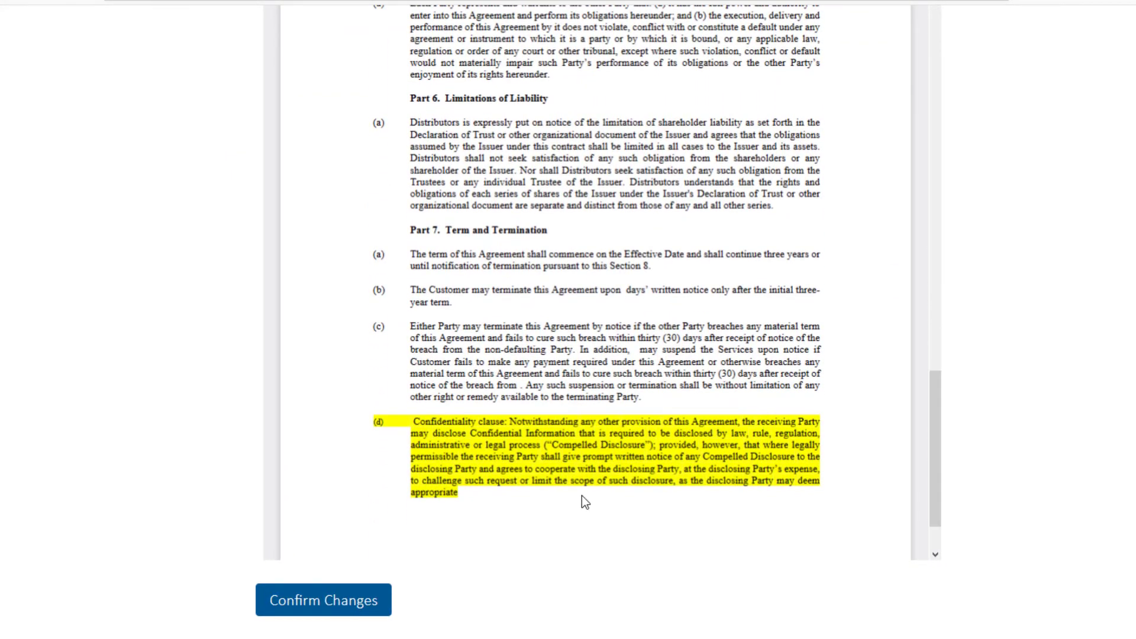
click(342, 608)
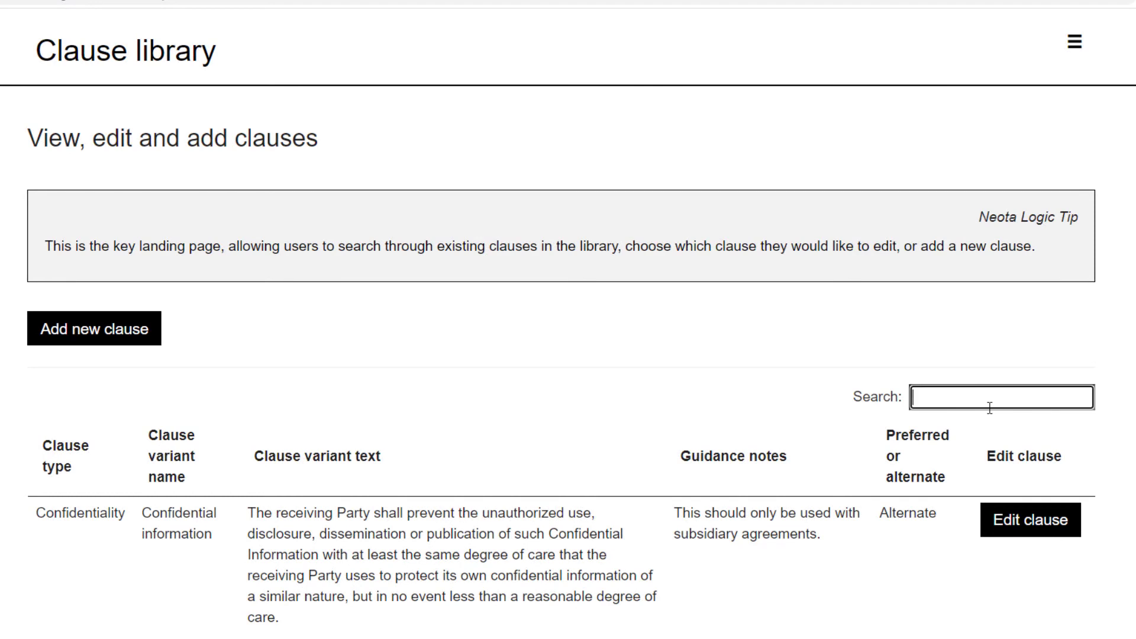
Search the clause library for 'Liab' and edit the first Limitation of liability clause.
text(abi)
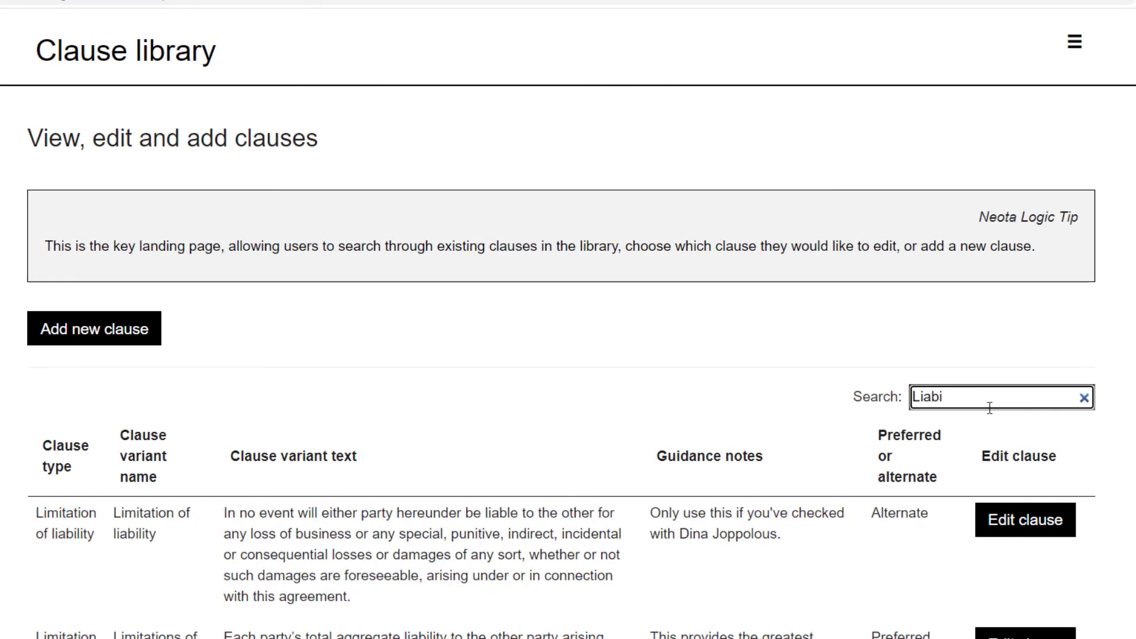
scroll(828, 401, down, 3)
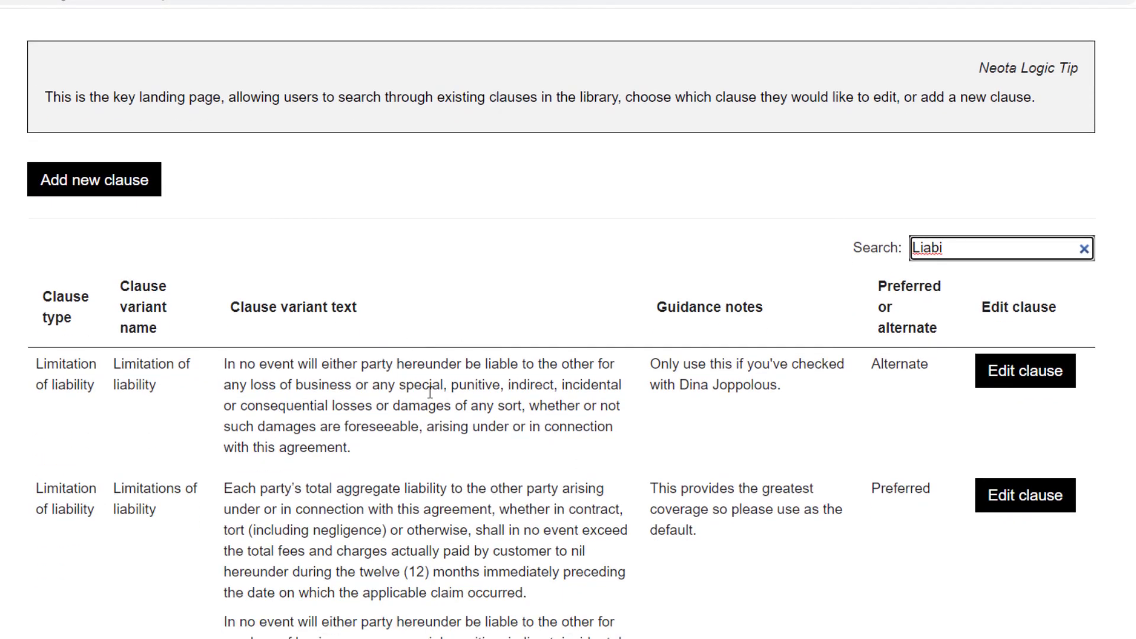
click(1034, 384)
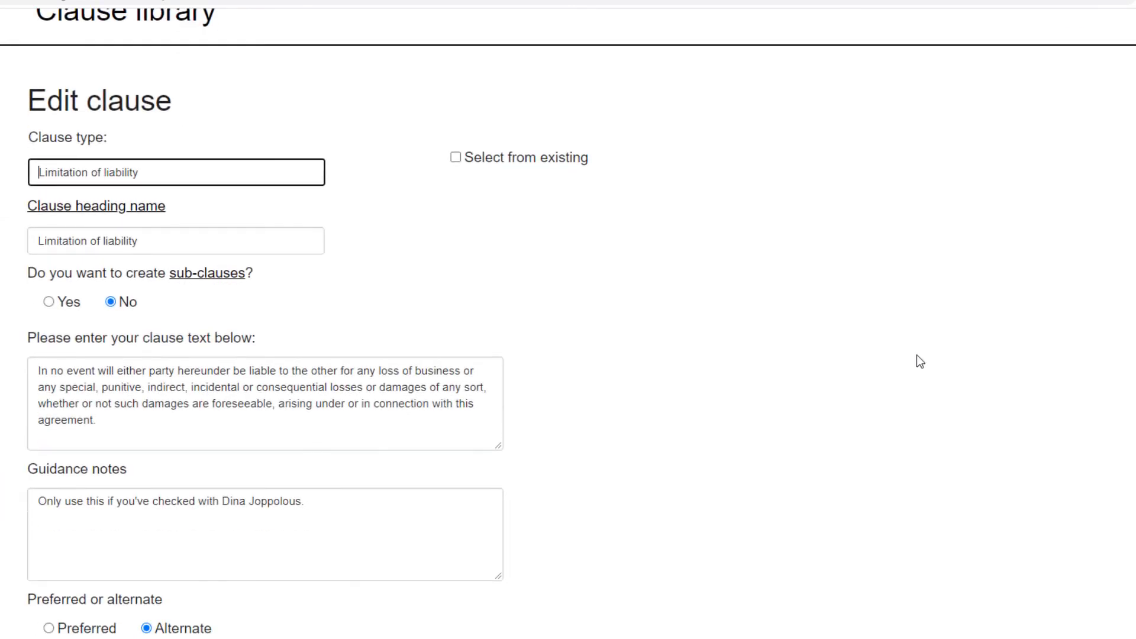
scroll(917, 355, down, 3)
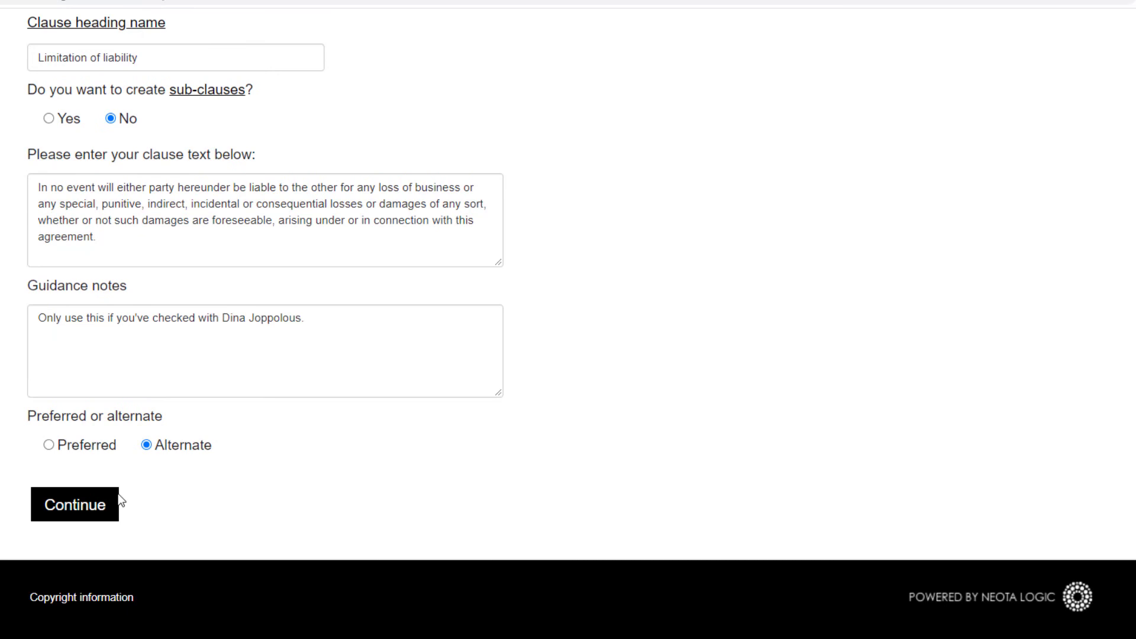